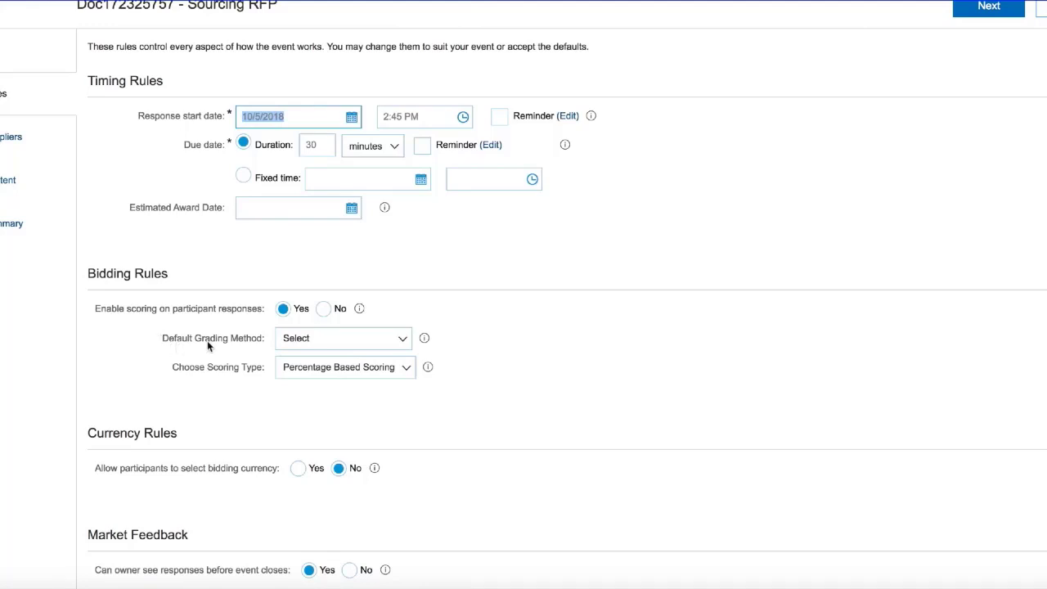
Step: Review the available default grading methods and scoring types in the event's bidding rules
{"action": "left_click", "coordinate": [352, 340]}
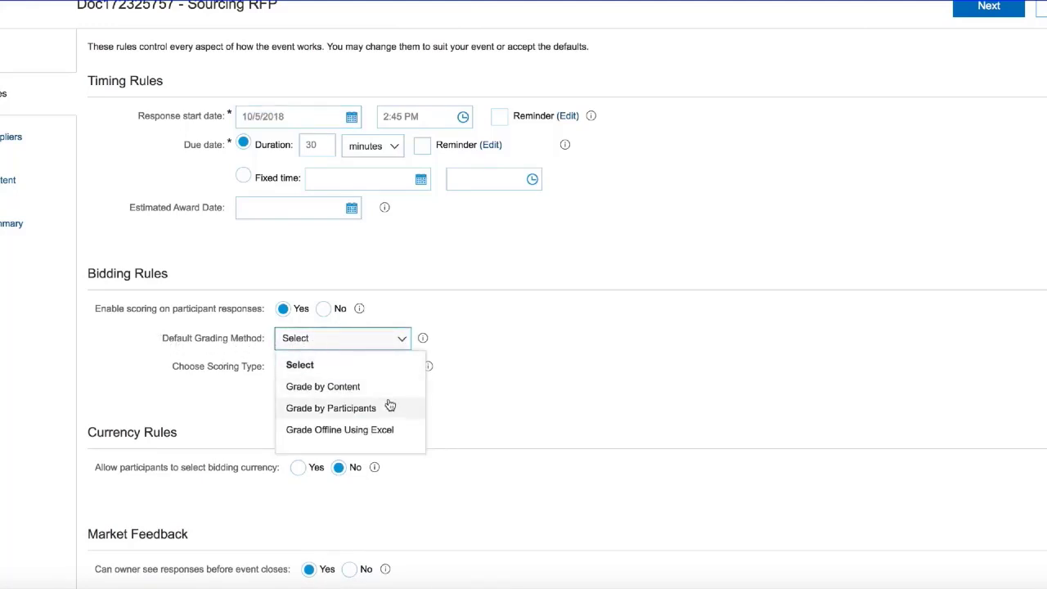
{"action": "left_click", "coordinate": [513, 411]}
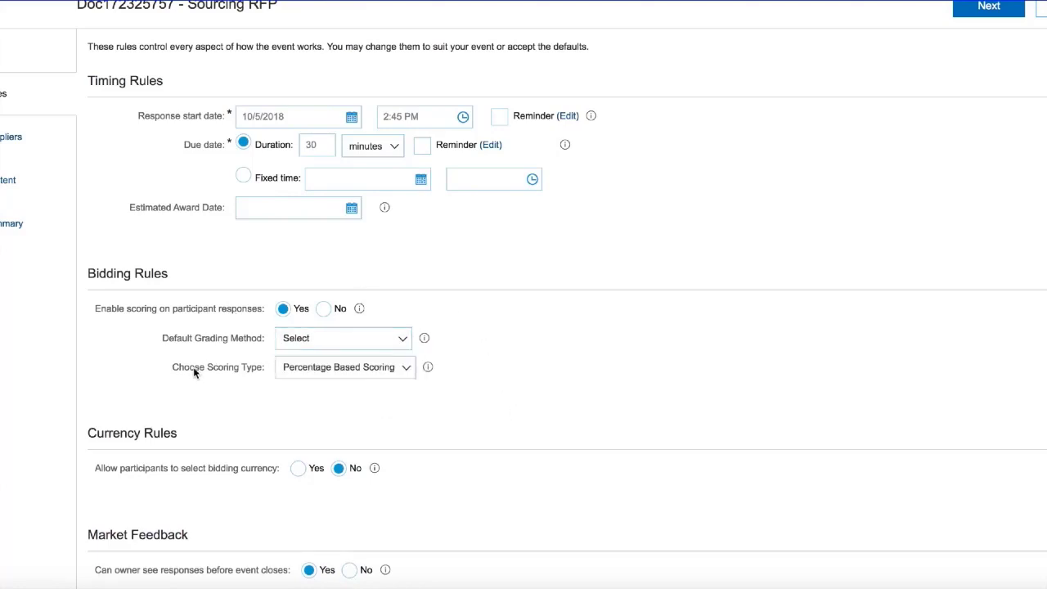
{"action": "left_click", "coordinate": [288, 369]}
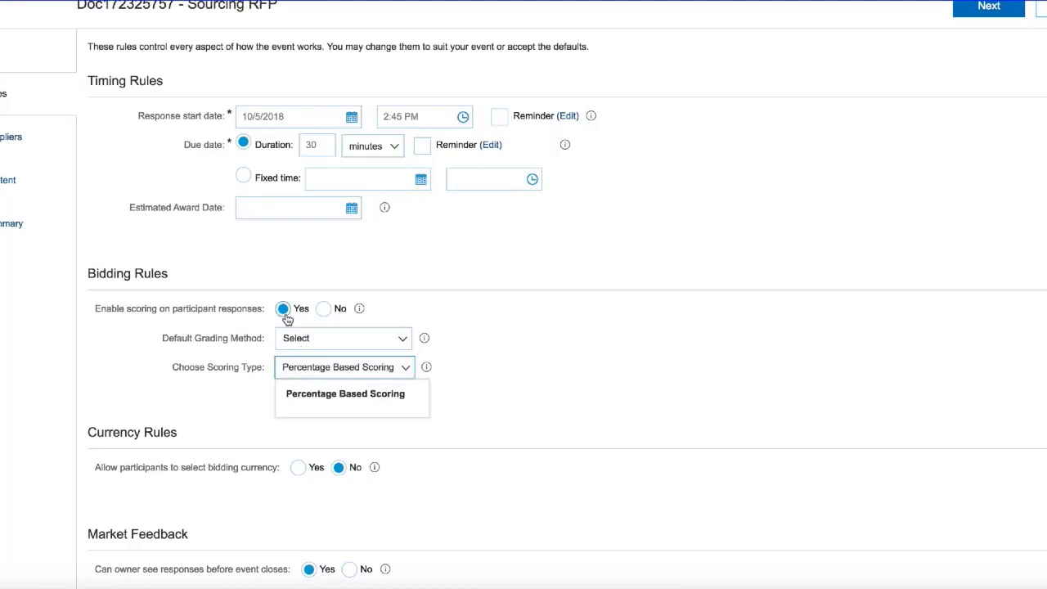
{"action": "left_click", "coordinate": [333, 396]}
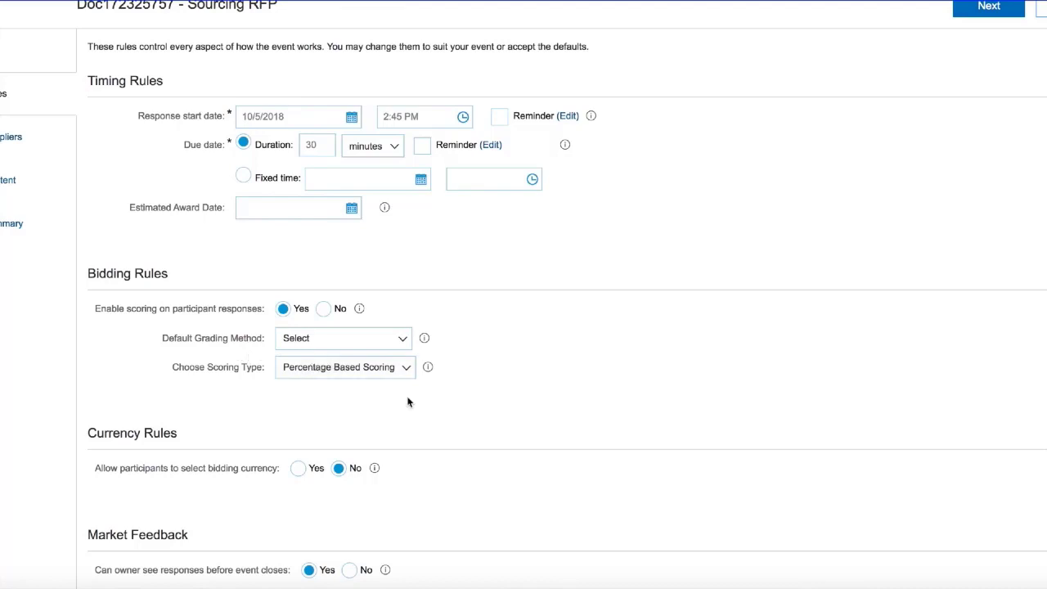
Step: Go through the Suppliers page to the event's Content page and set its display to Scoring
{"action": "left_click", "coordinate": [13, 139]}
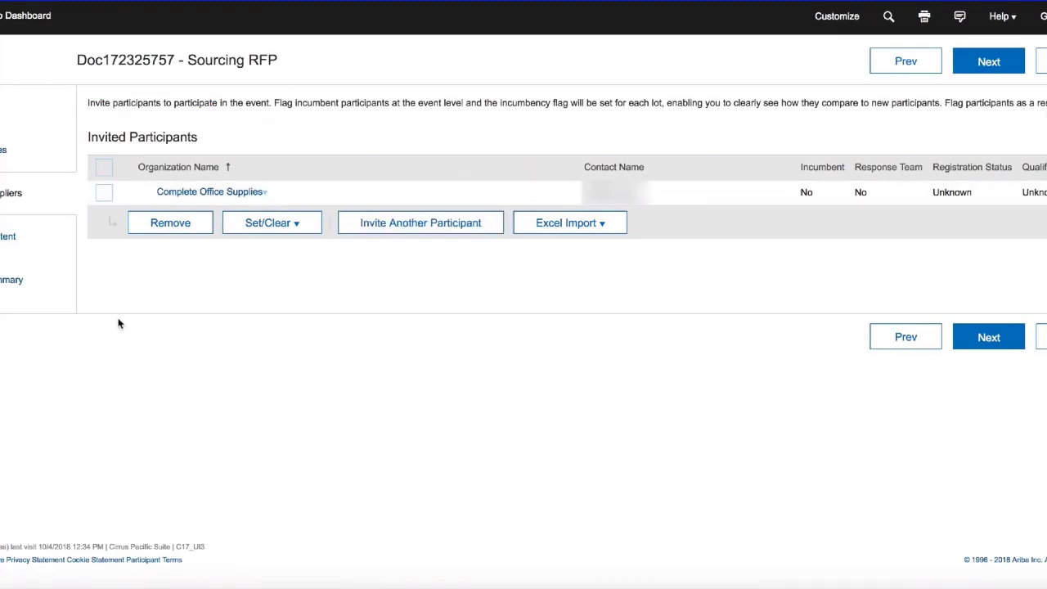
{"action": "left_click", "coordinate": [6, 242]}
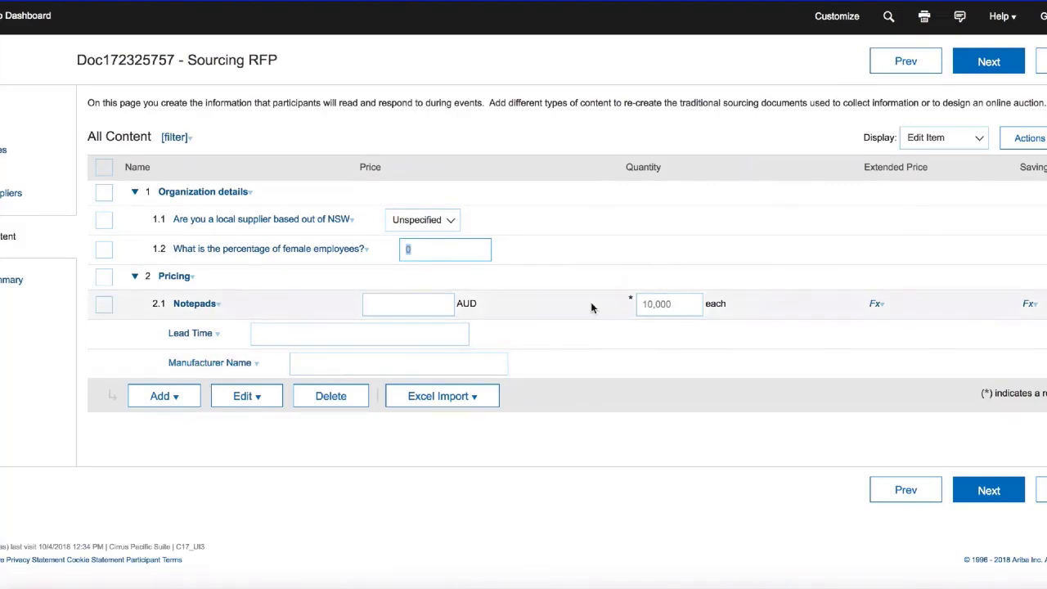
{"action": "left_click", "coordinate": [956, 139]}
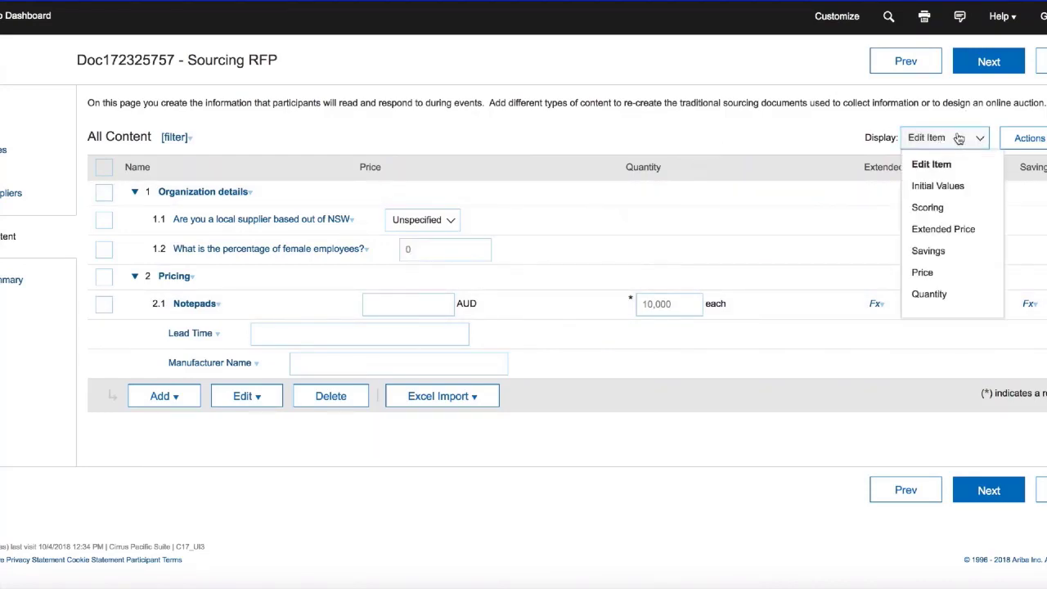
{"action": "left_click", "coordinate": [961, 212]}
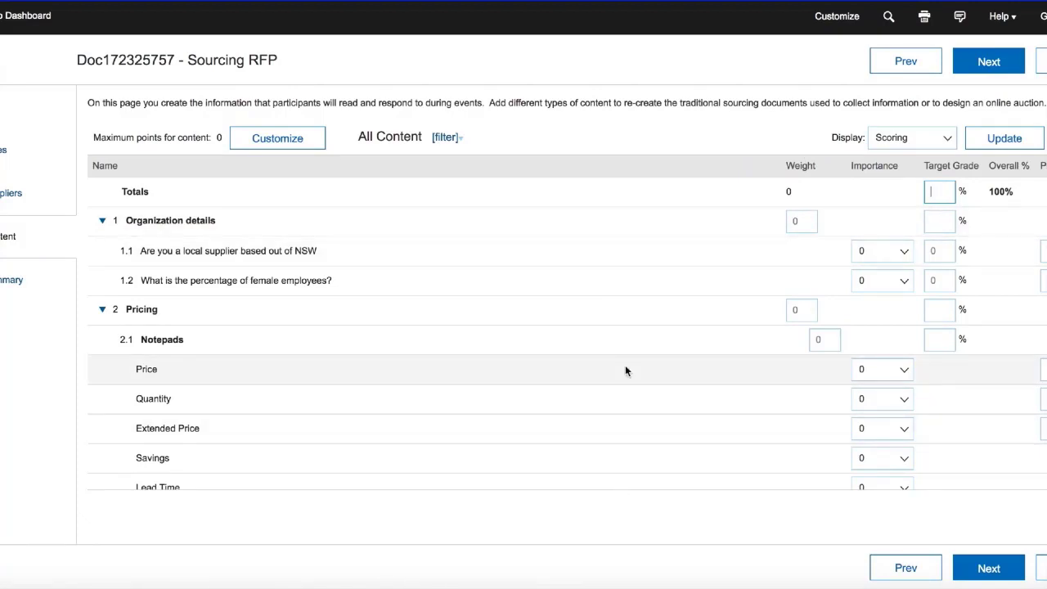
Step: Weight the Organization details section at 70 and the Pricing section at 30, and update the scoring
{"action": "left_click", "coordinate": [797, 220]}
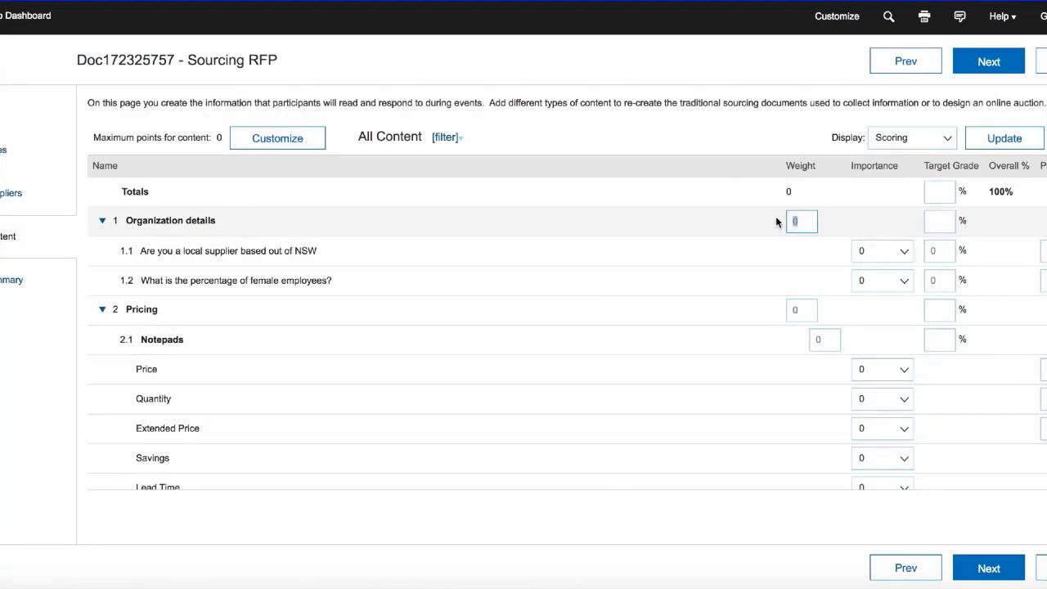
{"action": "type", "text": "70"}
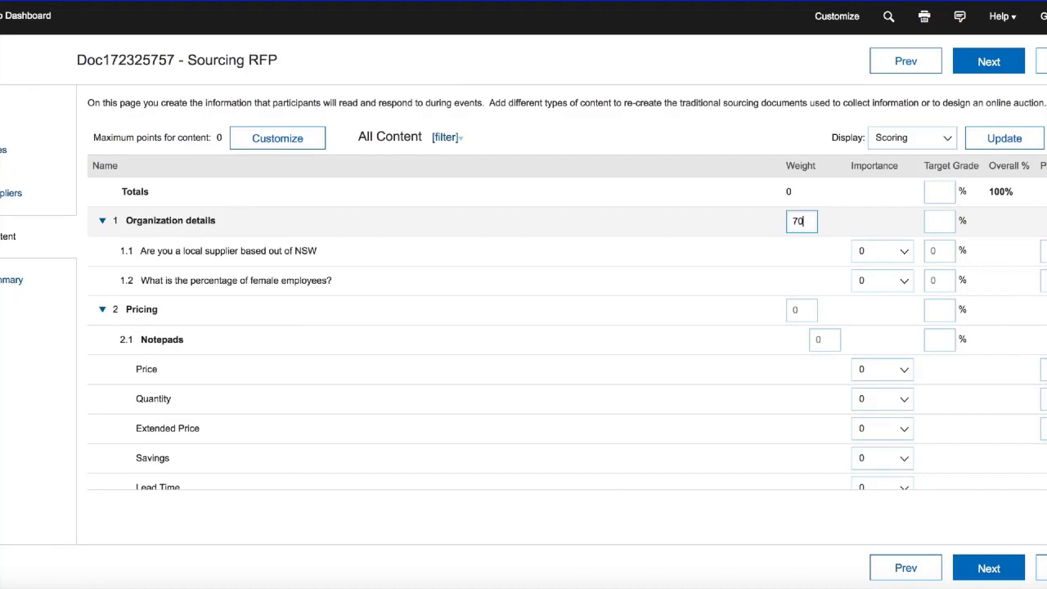
{"action": "left_click", "coordinate": [806, 309]}
{"action": "type", "text": "30"}
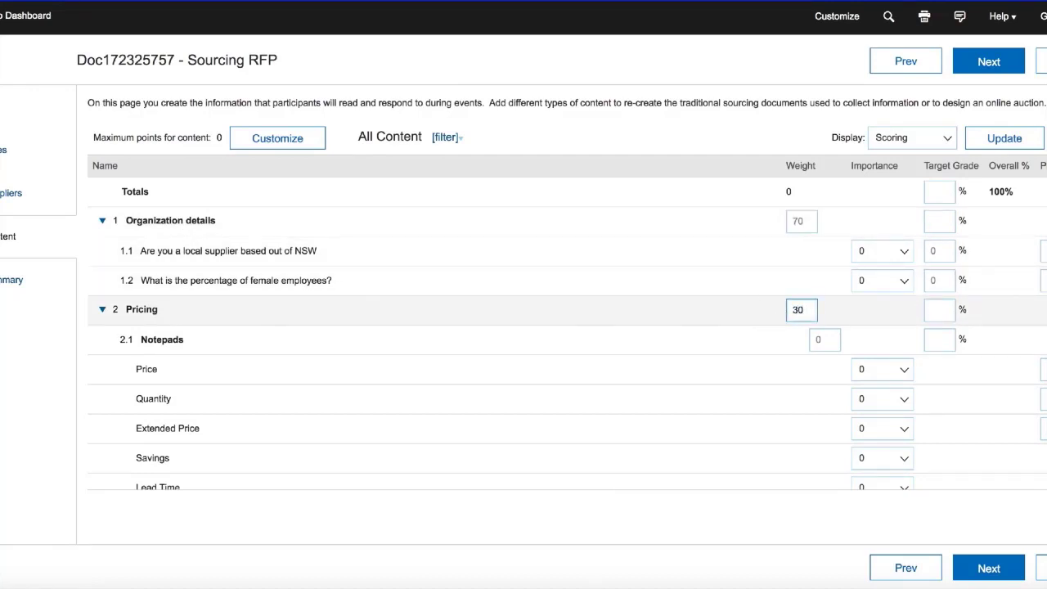
{"action": "left_click", "coordinate": [981, 136]}
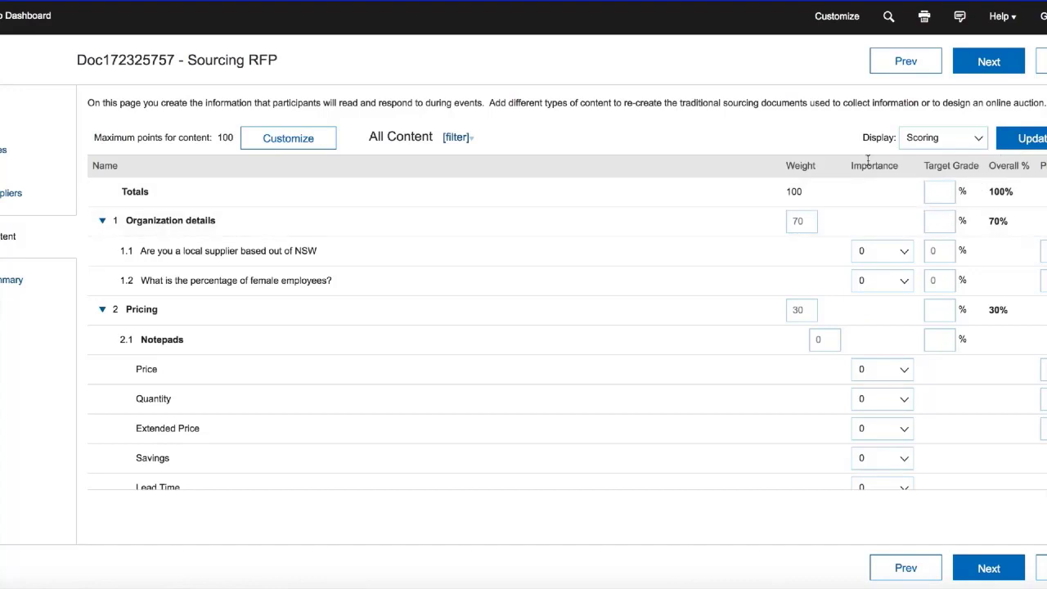
Step: Set the weight of the Notepads line item in the Pricing section to 100
{"action": "scroll", "coordinate": [789, 307], "scroll_direction": "down", "scroll_amount": 1}
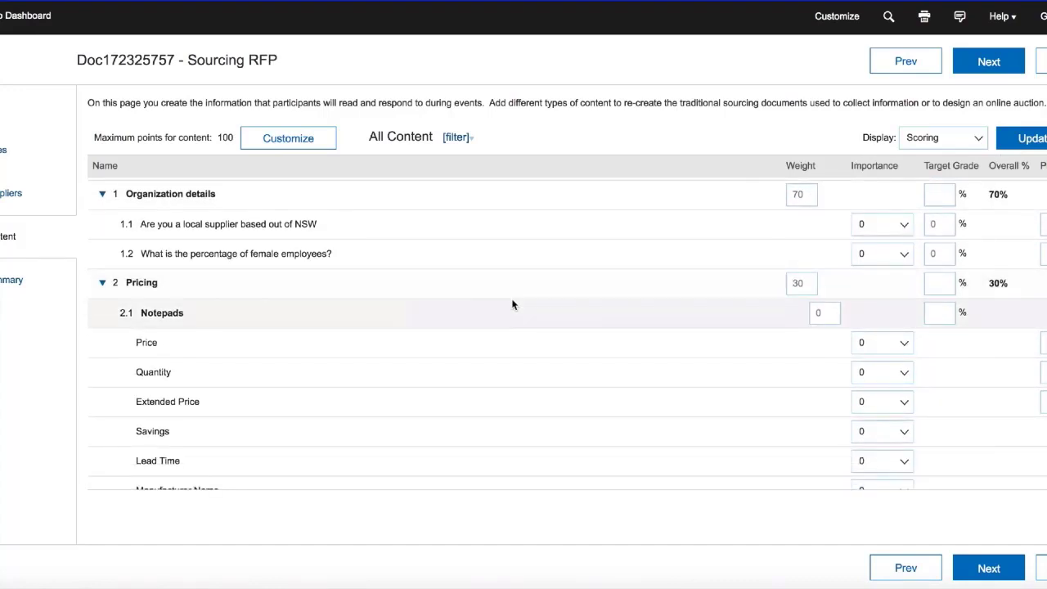
{"action": "scroll", "coordinate": [512, 304], "scroll_direction": "down", "scroll_amount": 1}
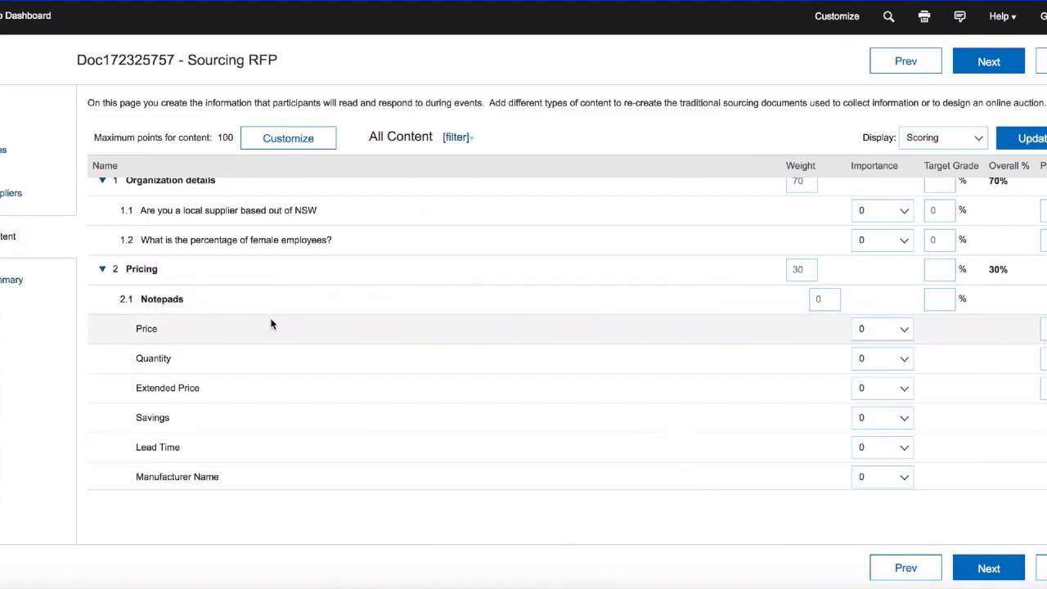
{"action": "left_click", "coordinate": [817, 298]}
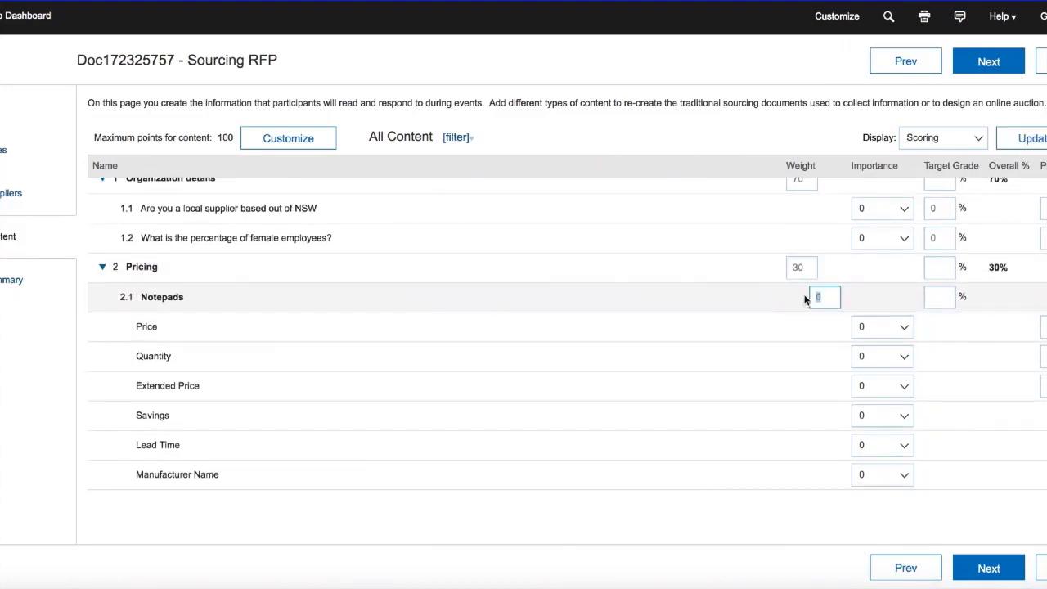
{"action": "type", "text": "100"}
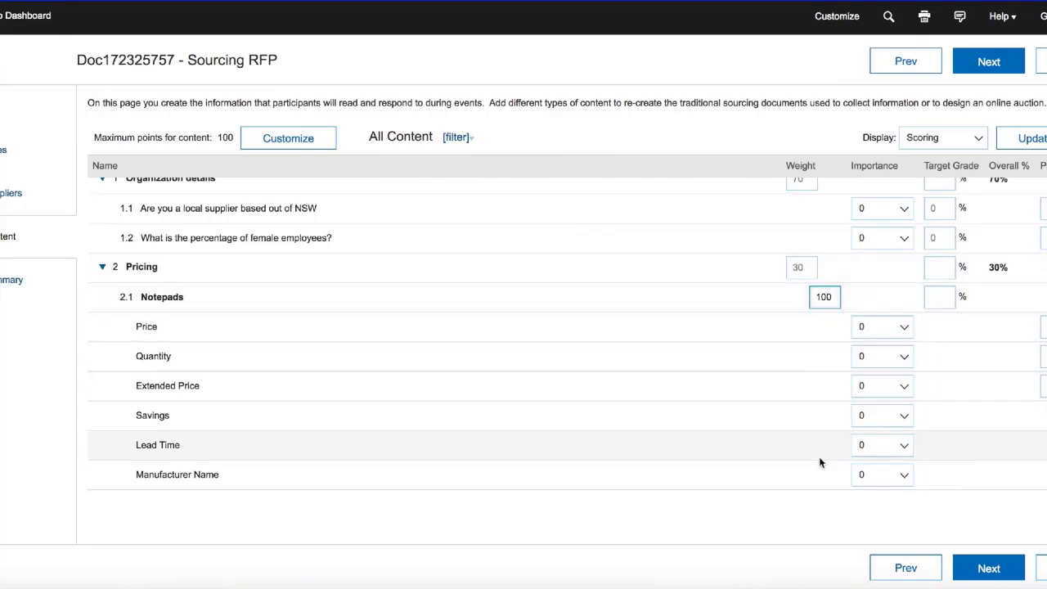
Step: Set the importance of questions 1.1 and 1.2 under Organization details to 10 each
{"action": "scroll", "coordinate": [819, 456], "scroll_direction": "up", "scroll_amount": 1}
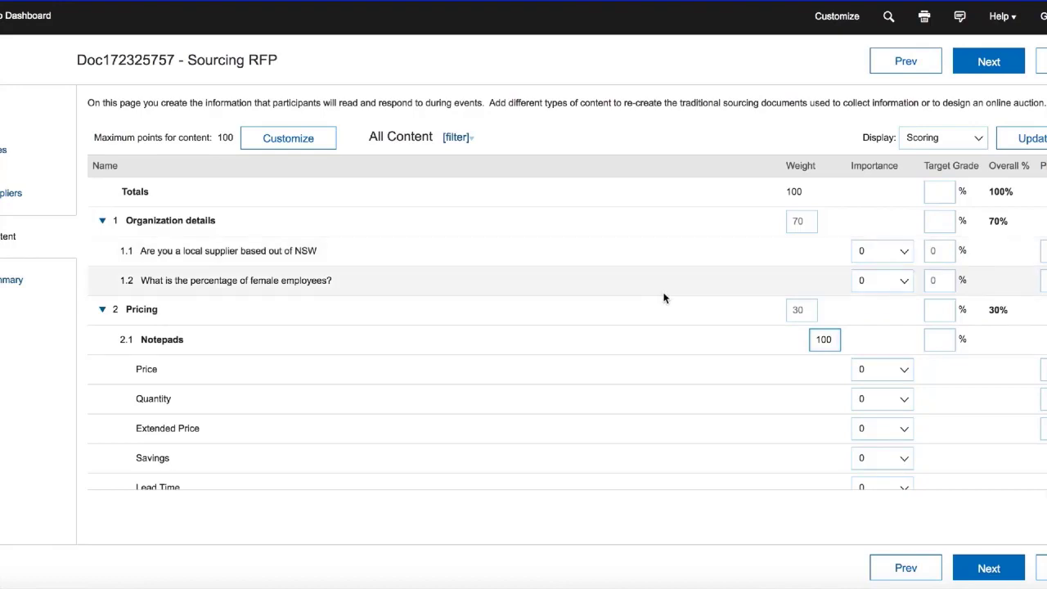
{"action": "left_click", "coordinate": [882, 252]}
{"action": "left_click", "coordinate": [883, 254]}
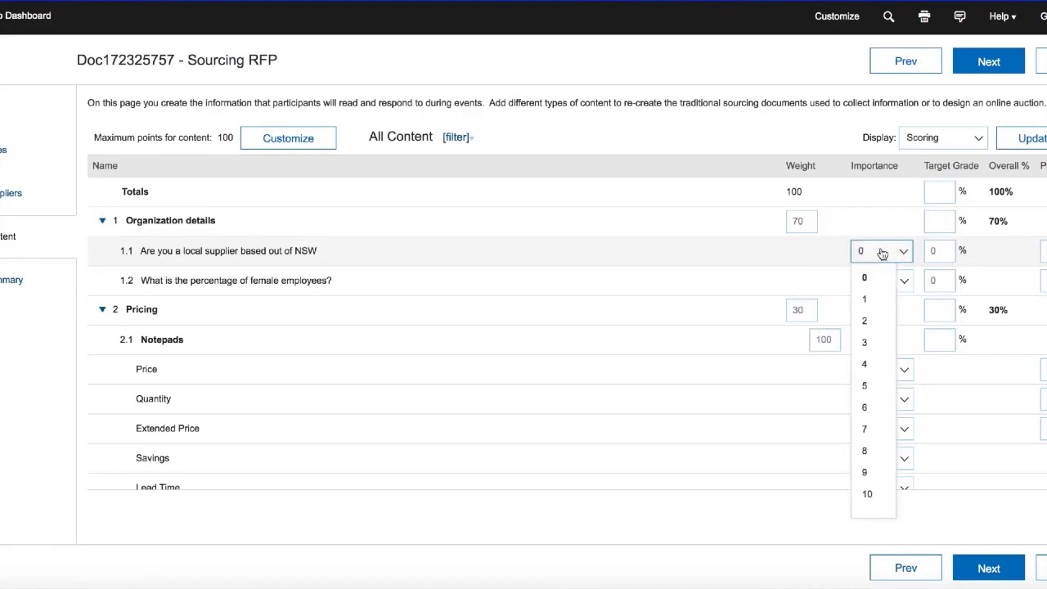
{"action": "left_click", "coordinate": [869, 494]}
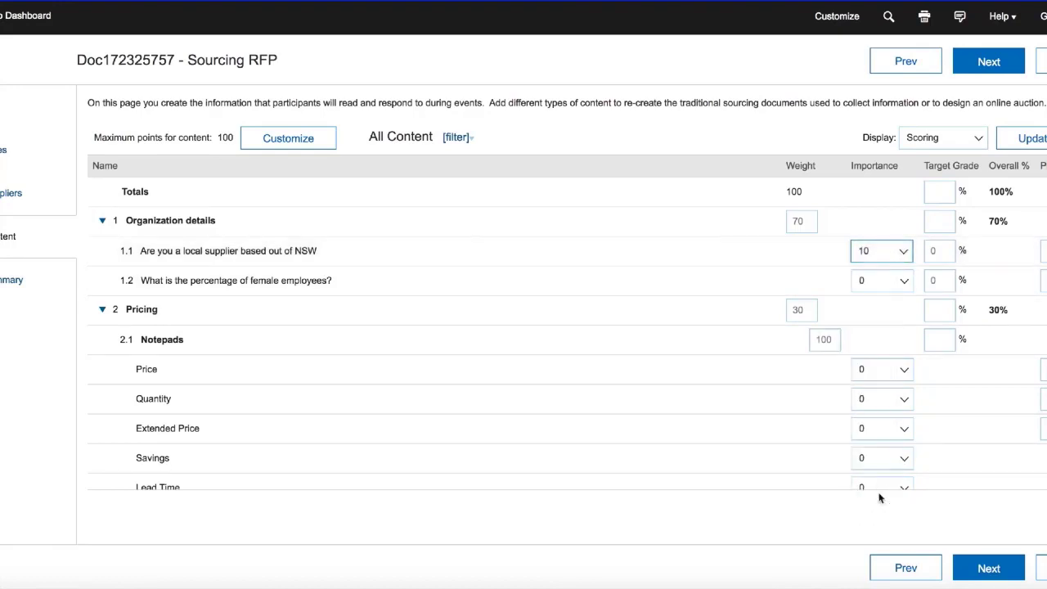
{"action": "left_click", "coordinate": [892, 282]}
{"action": "left_click", "coordinate": [875, 523]}
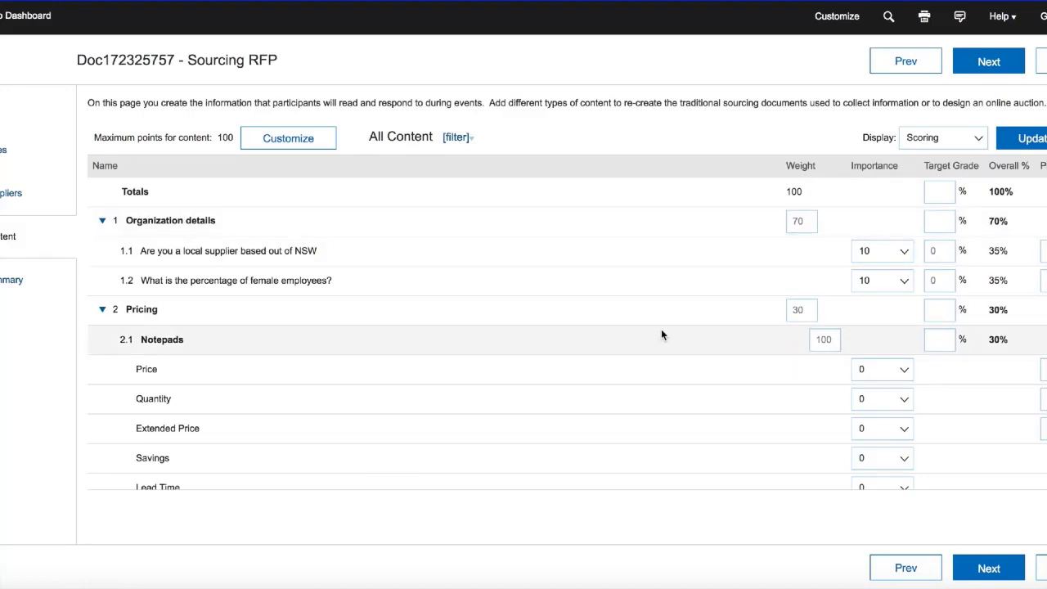
Step: Set the Notepads importance to 10 for Price, 9 for Lead Time and 8 for Manufacturer Name, and update the scoring
{"action": "scroll", "coordinate": [660, 329], "scroll_direction": "down", "scroll_amount": 1}
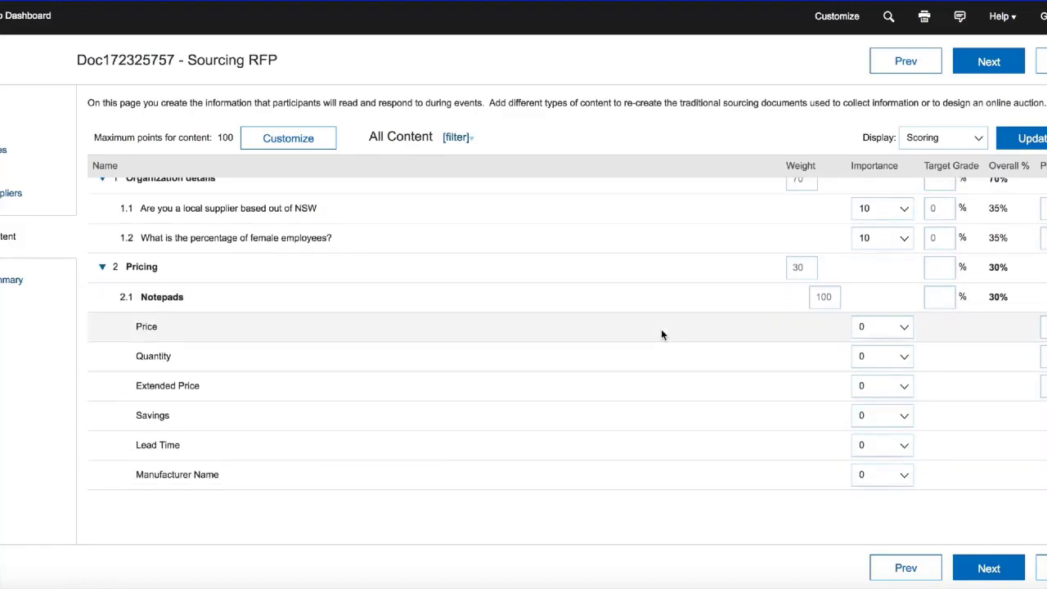
{"action": "left_click", "coordinate": [897, 327]}
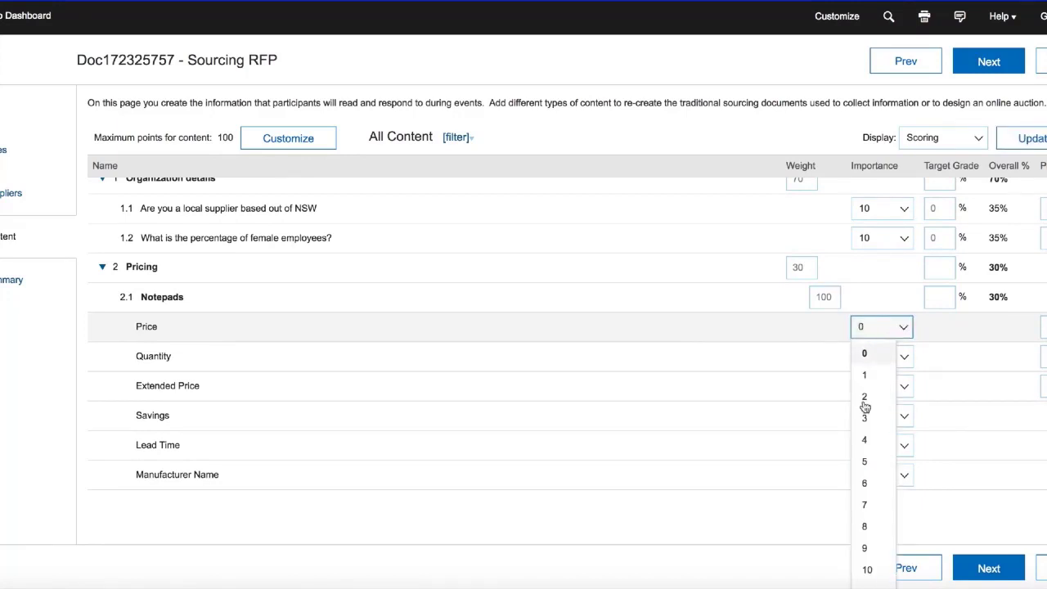
{"action": "scroll", "coordinate": [864, 457], "scroll_direction": "down", "scroll_amount": 1}
{"action": "left_click", "coordinate": [866, 511]}
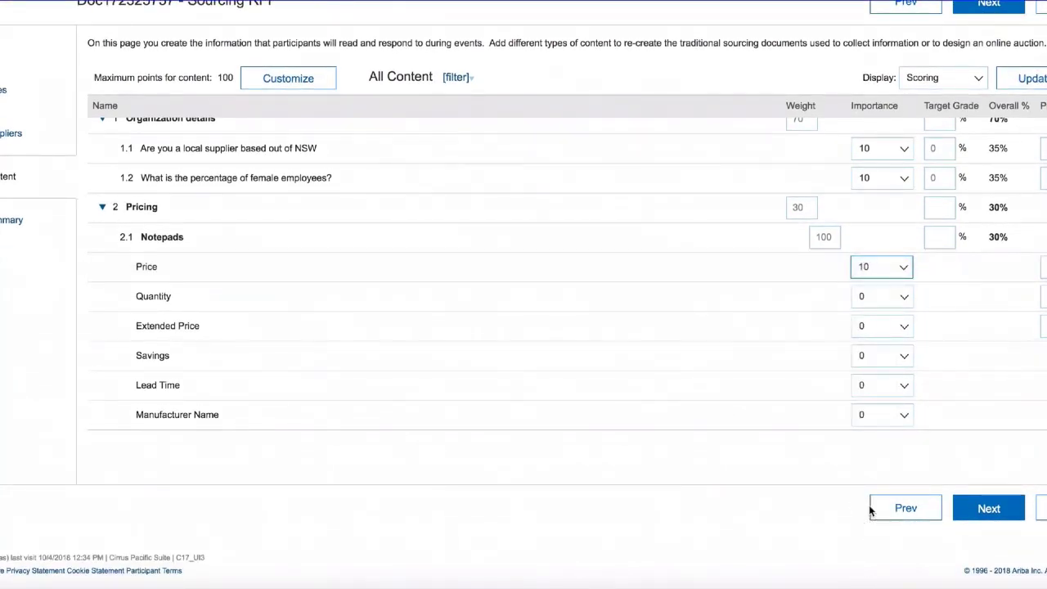
{"action": "left_click", "coordinate": [878, 385]}
{"action": "scroll", "coordinate": [867, 458], "scroll_direction": "down", "scroll_amount": 2}
{"action": "left_click", "coordinate": [867, 544]}
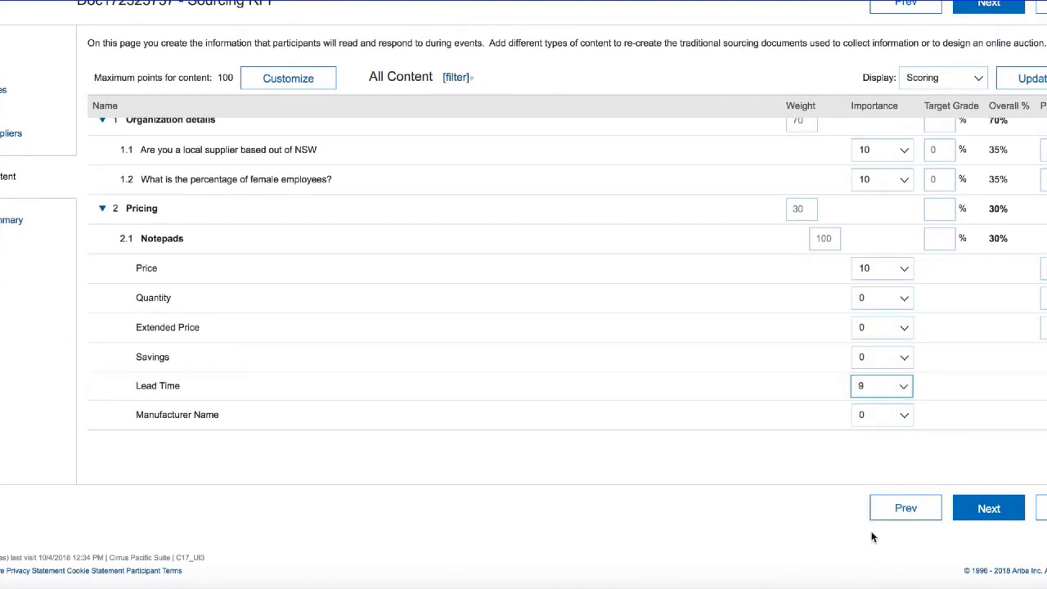
{"action": "left_click", "coordinate": [879, 414]}
{"action": "scroll", "coordinate": [868, 517], "scroll_direction": "down", "scroll_amount": 2}
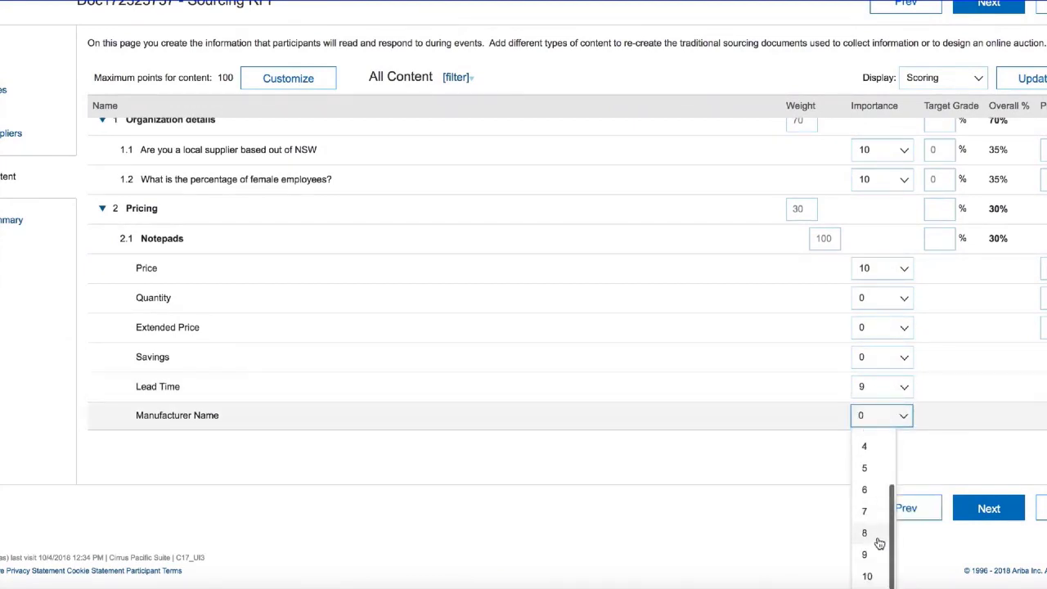
{"action": "left_click", "coordinate": [863, 532]}
{"action": "left_click", "coordinate": [1030, 78]}
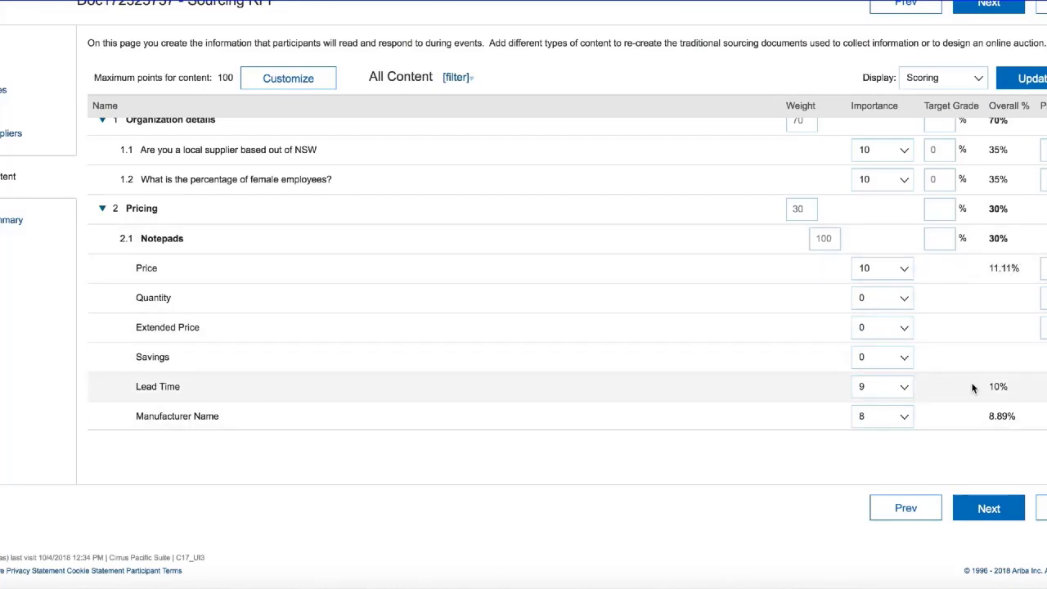
Step: Pre-grade question 1.1 about being a local NSW supplier with 0% for No and 100% for Yes
{"action": "scroll", "coordinate": [972, 387], "scroll_direction": "up", "scroll_amount": 1}
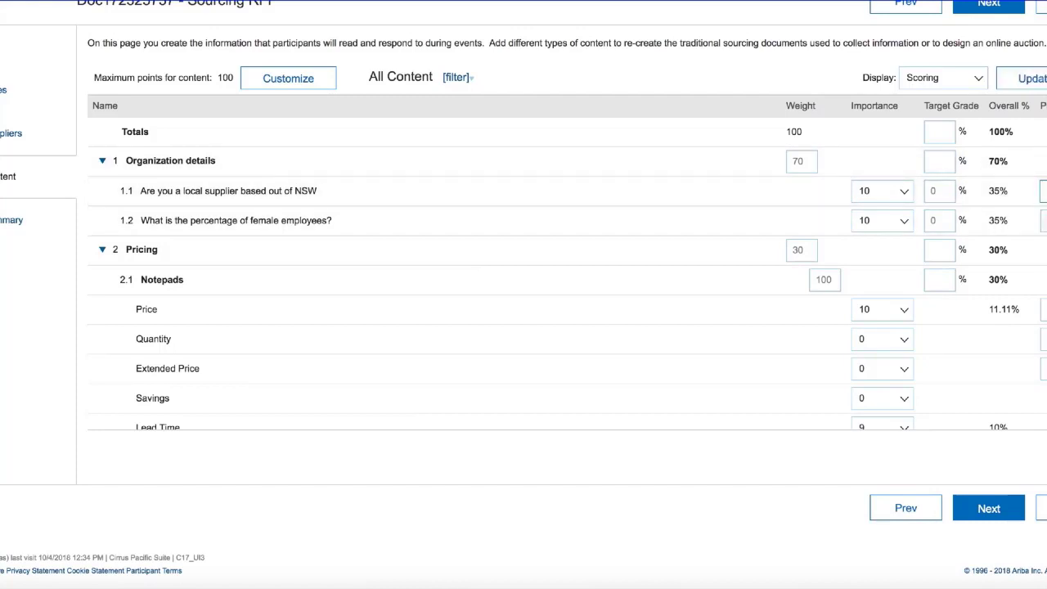
{"action": "left_click", "coordinate": [1043, 192]}
{"action": "left_click", "coordinate": [323, 248]}
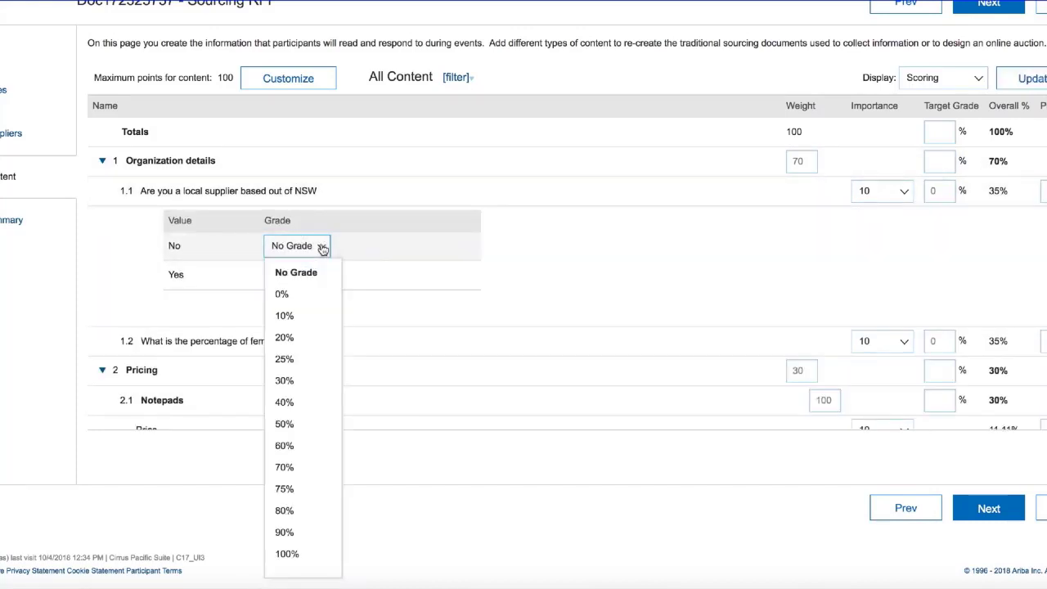
{"action": "left_click", "coordinate": [295, 296]}
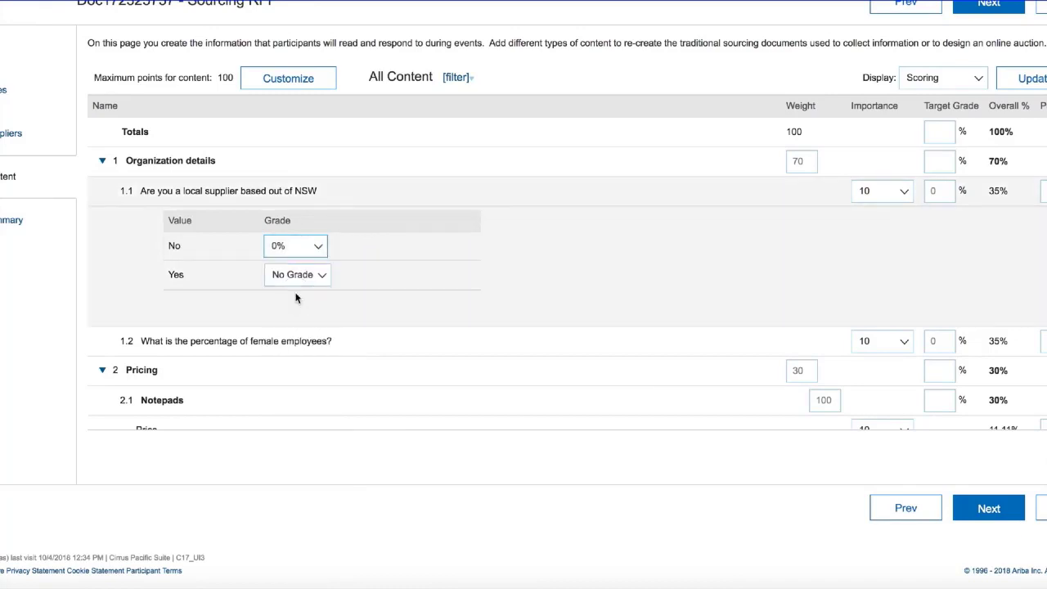
{"action": "left_click", "coordinate": [302, 275]}
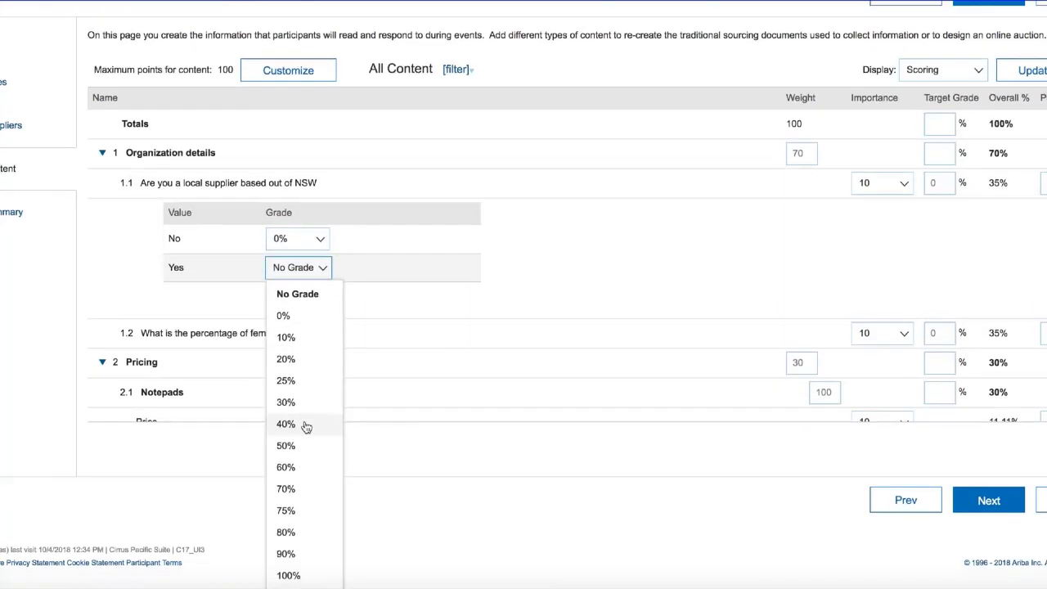
{"action": "left_click", "coordinate": [289, 577]}
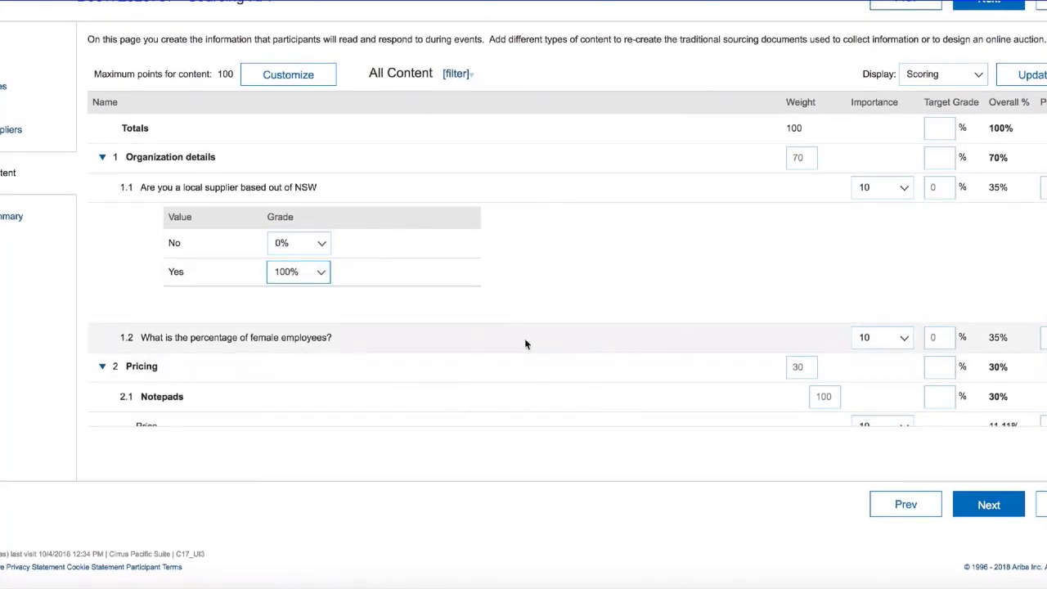
Step: Set the target grade of question 1.1 about local NSW suppliers to 100%
{"action": "scroll", "coordinate": [799, 302], "scroll_direction": "up", "scroll_amount": 1}
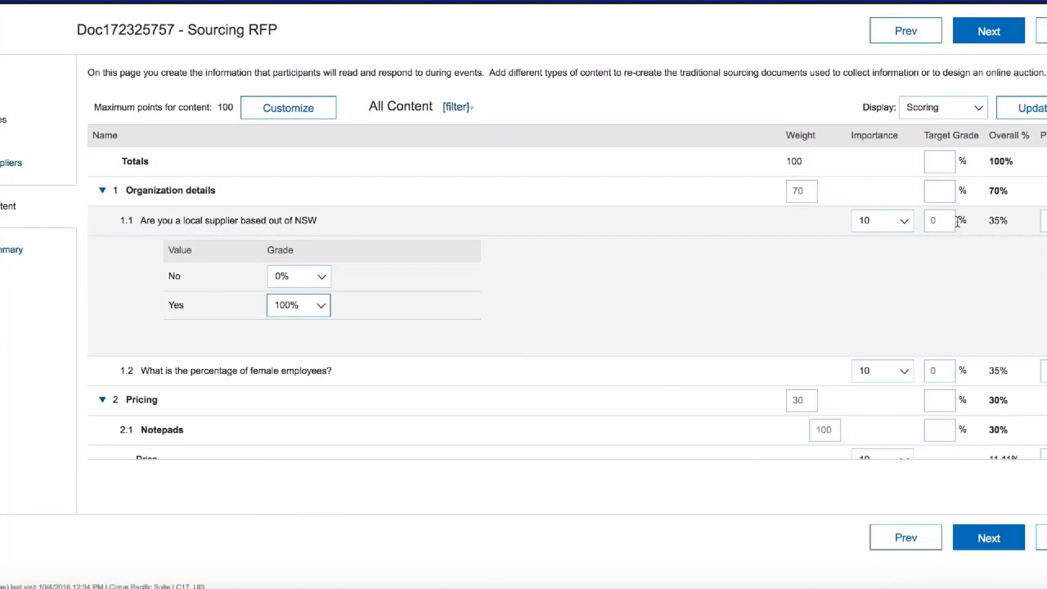
{"action": "left_click", "coordinate": [946, 222]}
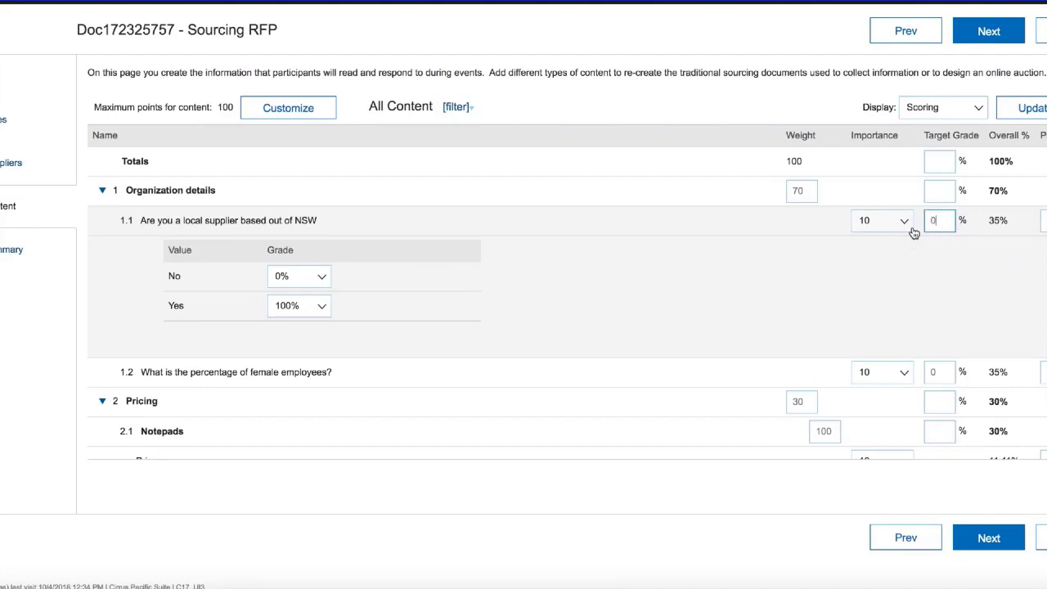
{"action": "key", "text": "BackSpace"}
{"action": "type", "text": "100"}
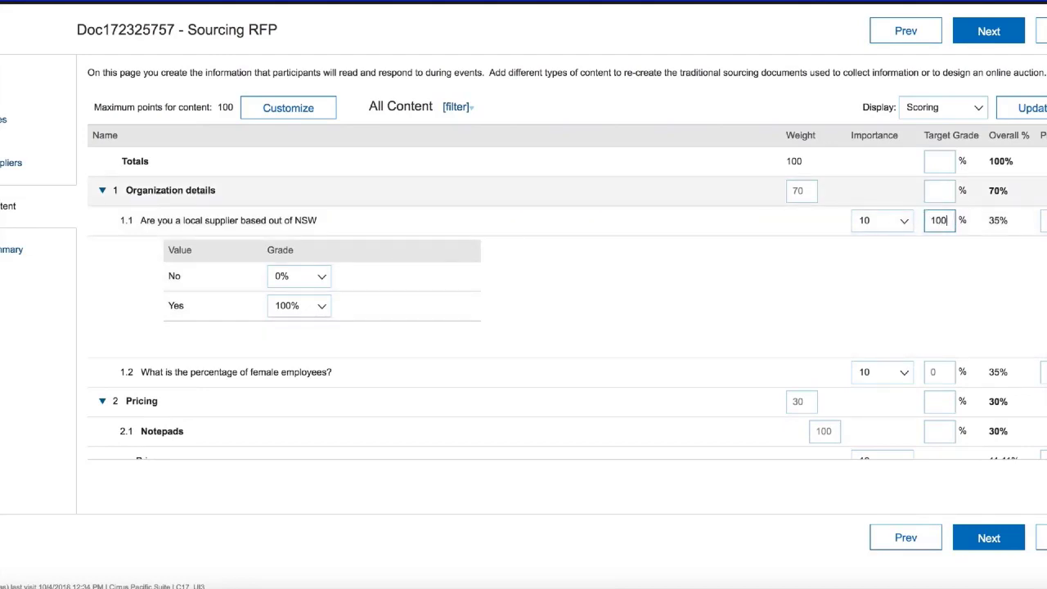
{"action": "scroll", "coordinate": [906, 253], "scroll_direction": "down", "scroll_amount": 1}
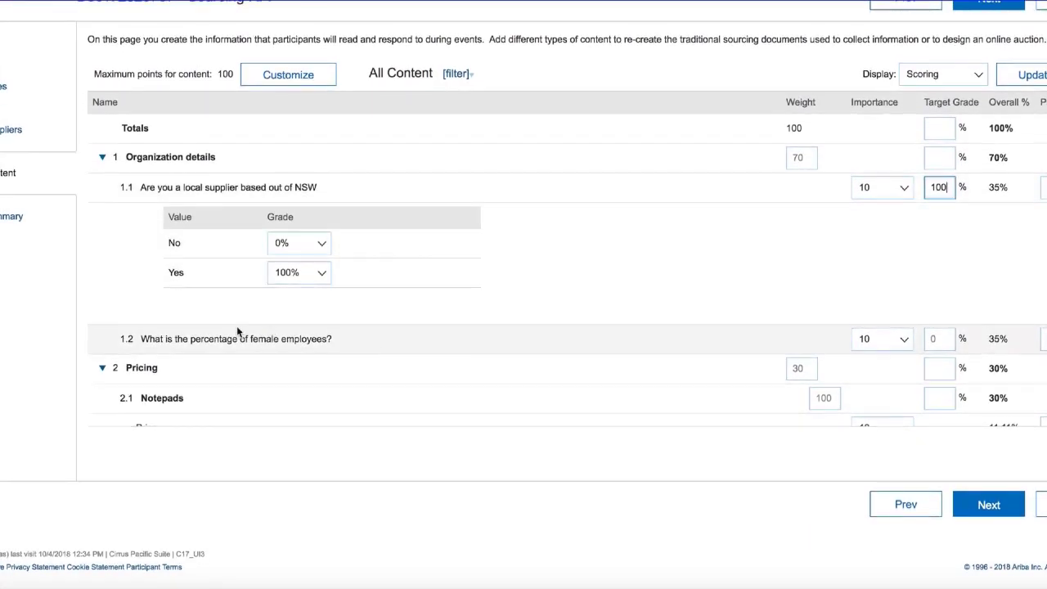
Step: Set the target grade of question 1.2 about the percentage of female employees to 50% and update the scoring
{"action": "left_click", "coordinate": [934, 337]}
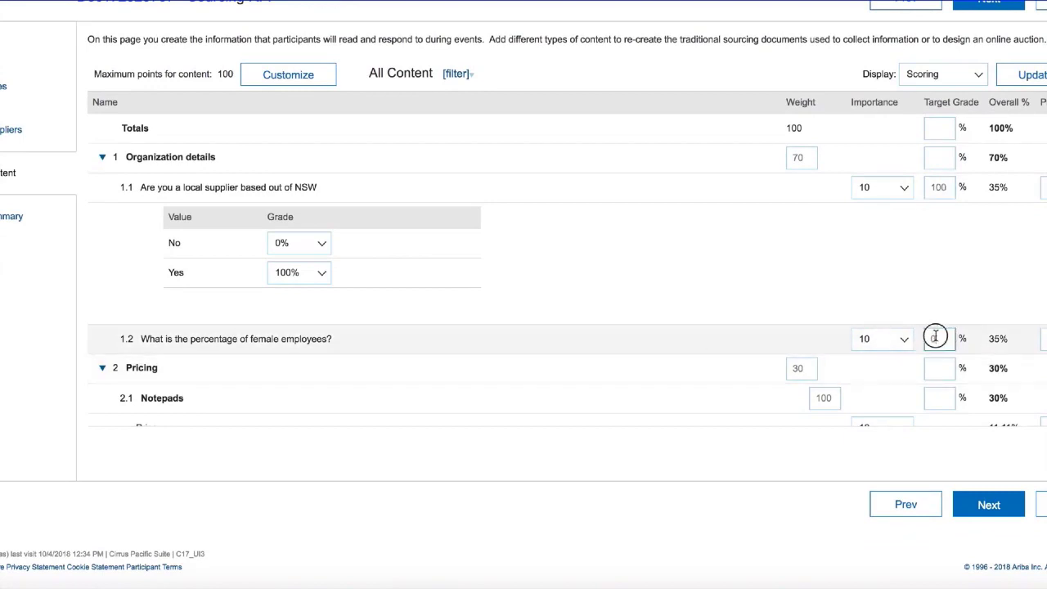
{"action": "type", "text": "50"}
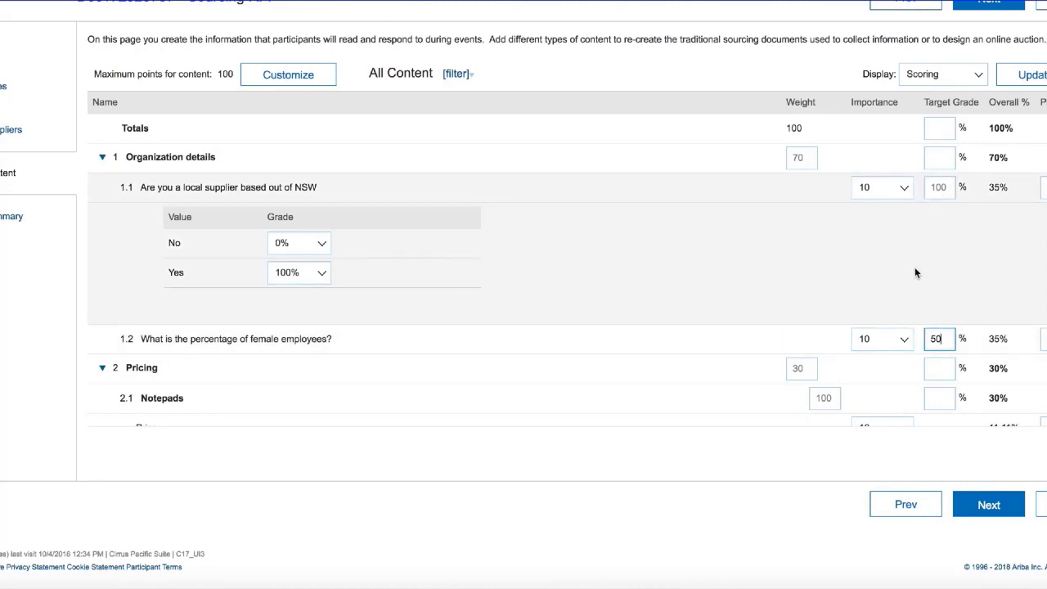
{"action": "left_click", "coordinate": [1028, 77]}
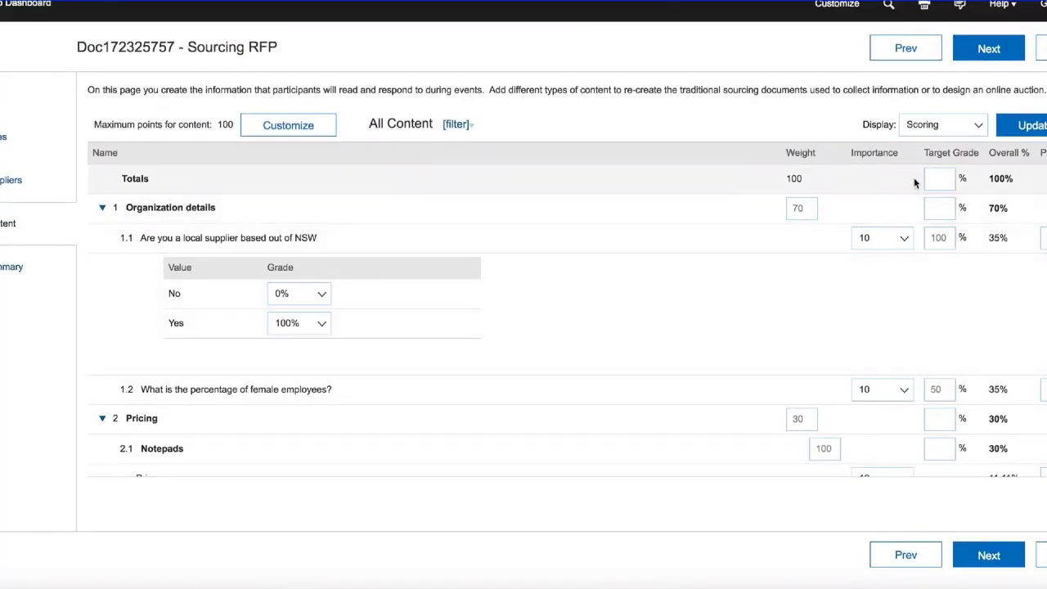
Step: Review the RFP's summary, covering its rules, invited participants, content and scoring, and publish the event
{"action": "scroll", "coordinate": [914, 177], "scroll_direction": "down", "scroll_amount": 4}
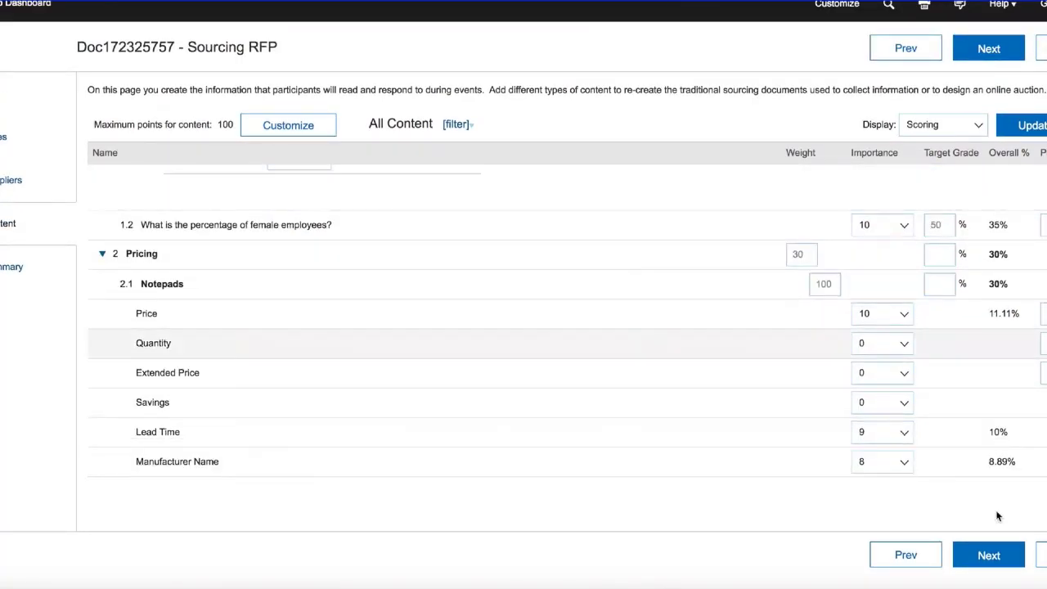
{"action": "left_click", "coordinate": [991, 554]}
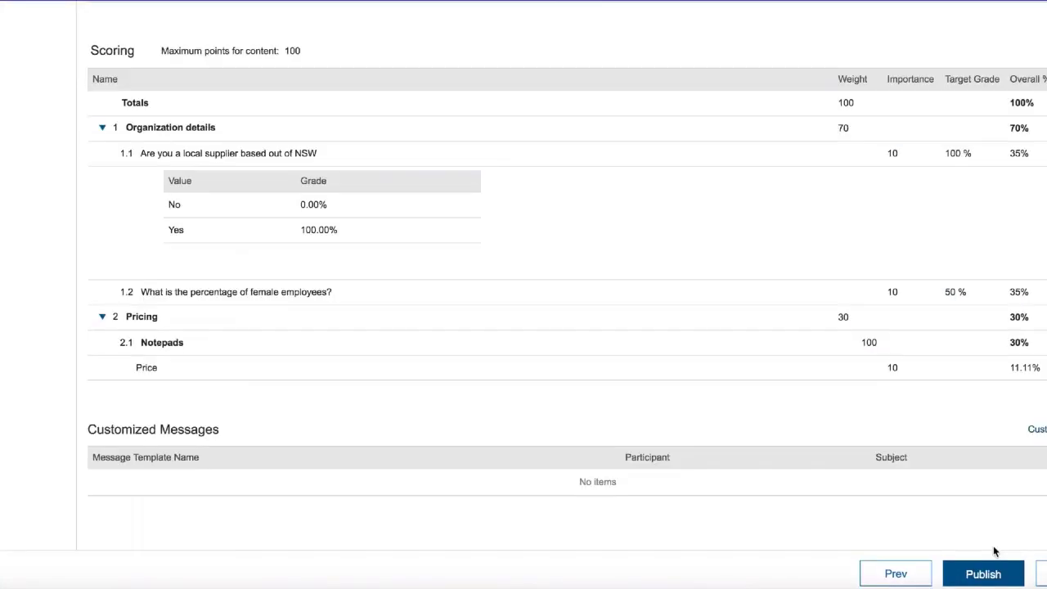
{"action": "scroll", "coordinate": [981, 323], "scroll_direction": "up", "scroll_amount": 20}
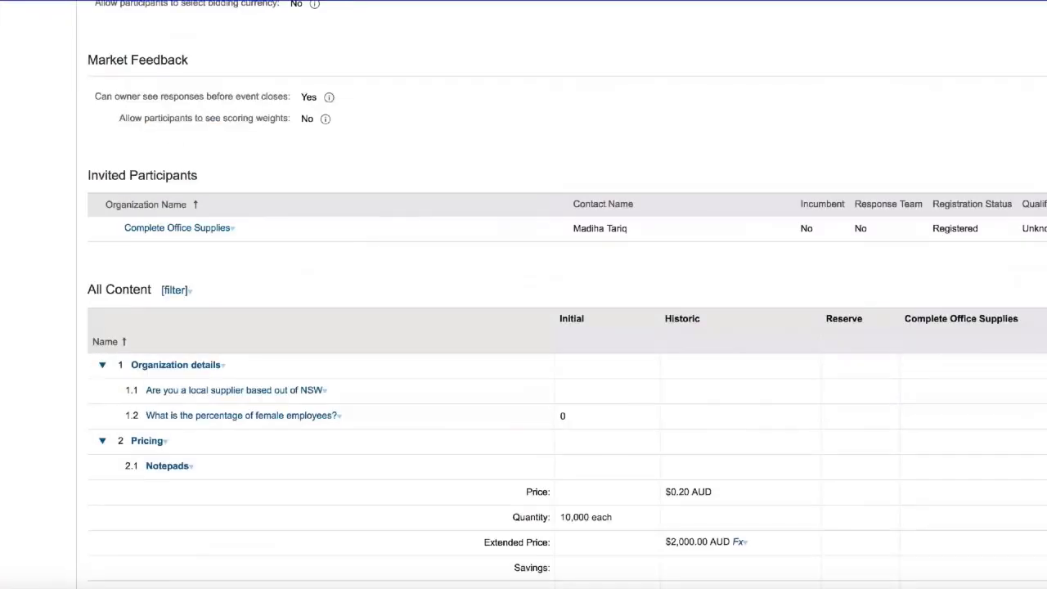
{"action": "scroll", "coordinate": [981, 324], "scroll_direction": "down", "scroll_amount": 1}
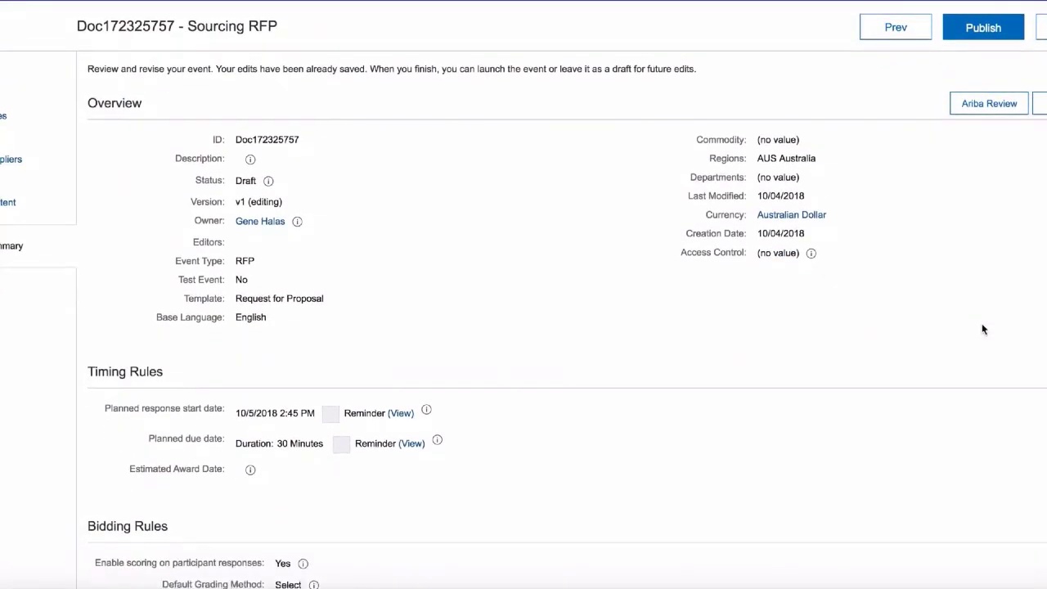
{"action": "scroll", "coordinate": [582, 260], "scroll_direction": "down", "scroll_amount": 8}
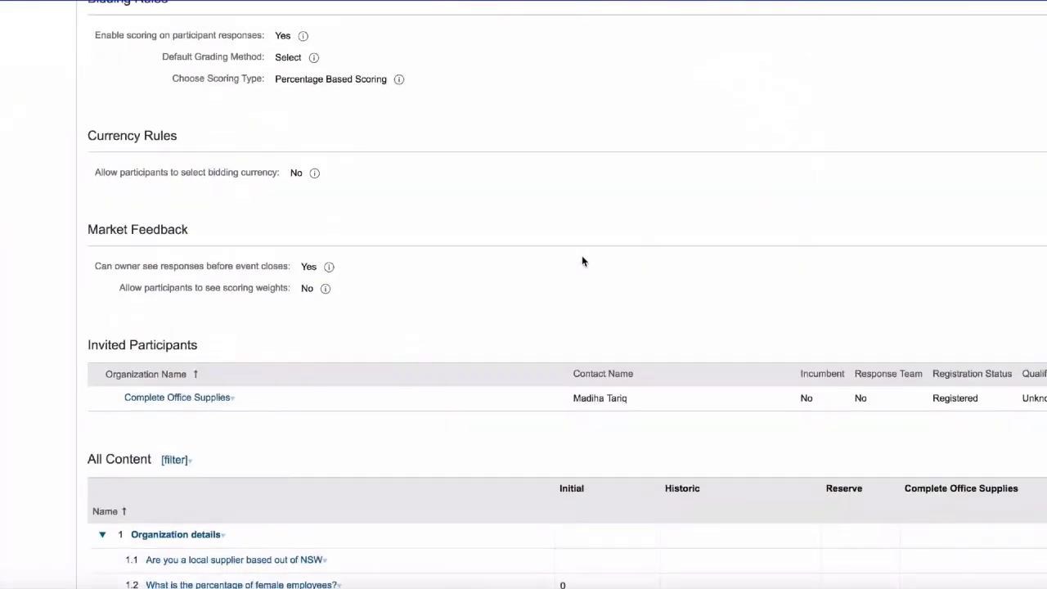
{"action": "scroll", "coordinate": [582, 260], "scroll_direction": "down", "scroll_amount": 3}
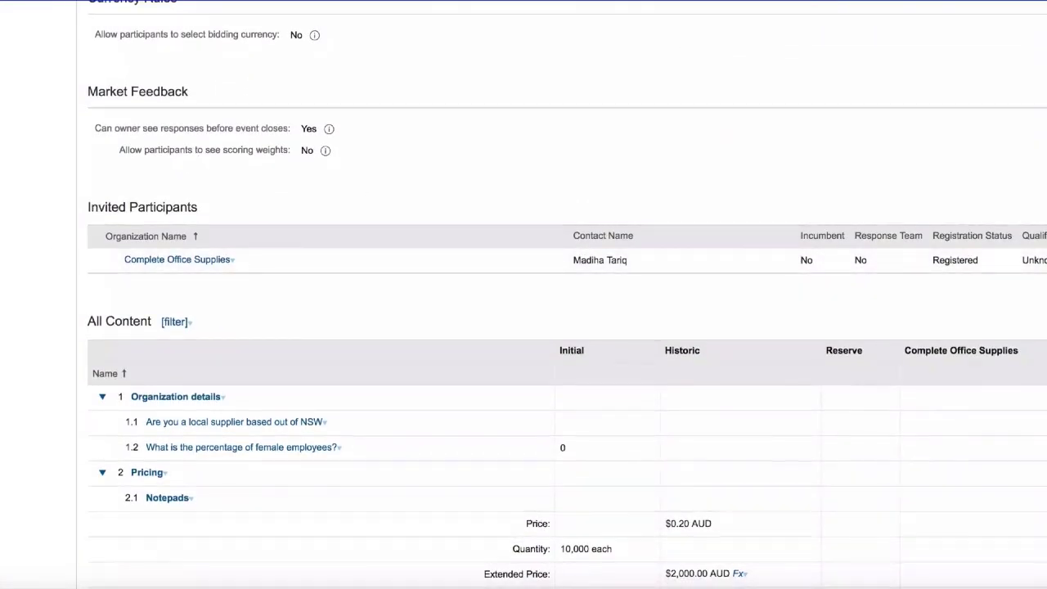
{"action": "scroll", "coordinate": [565, 327], "scroll_direction": "down", "scroll_amount": 4}
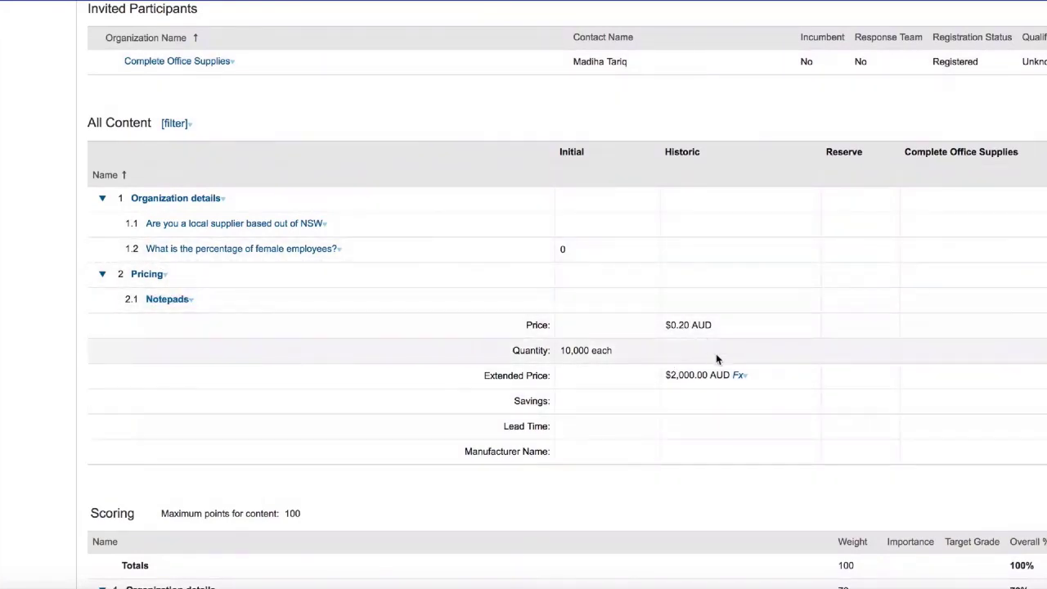
{"action": "scroll", "coordinate": [493, 297], "scroll_direction": "down", "scroll_amount": 6}
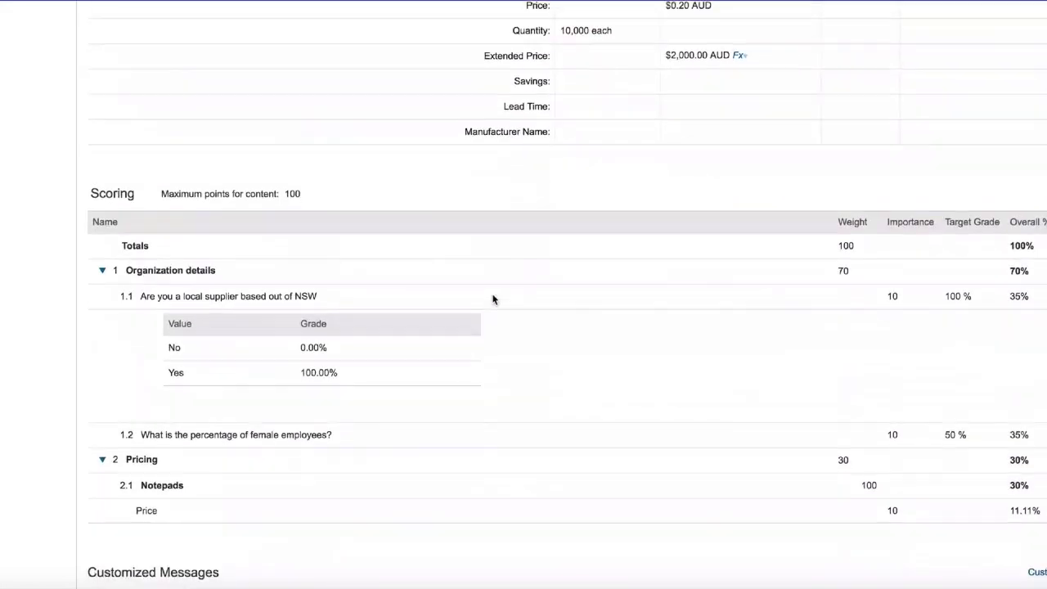
{"action": "scroll", "coordinate": [493, 297], "scroll_direction": "down", "scroll_amount": 5}
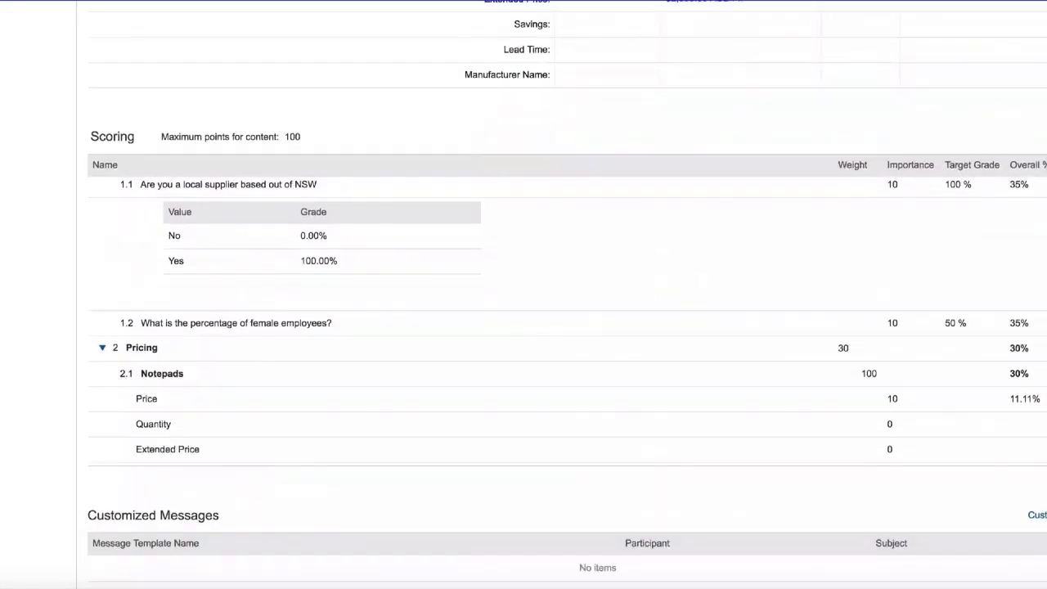
{"action": "scroll", "coordinate": [242, 323], "scroll_direction": "down", "scroll_amount": 4}
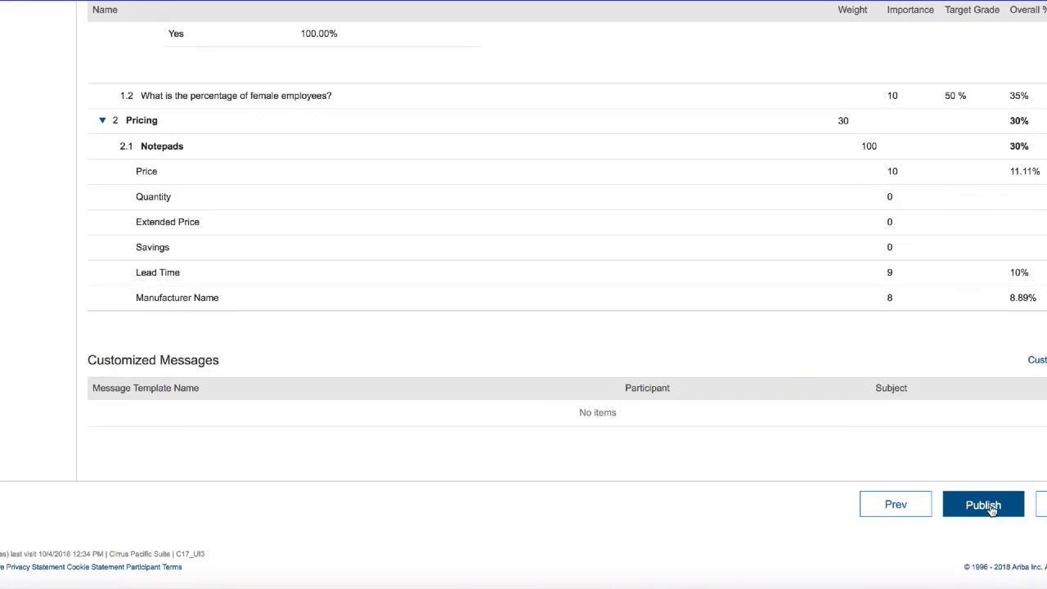
{"action": "left_click", "coordinate": [984, 504]}
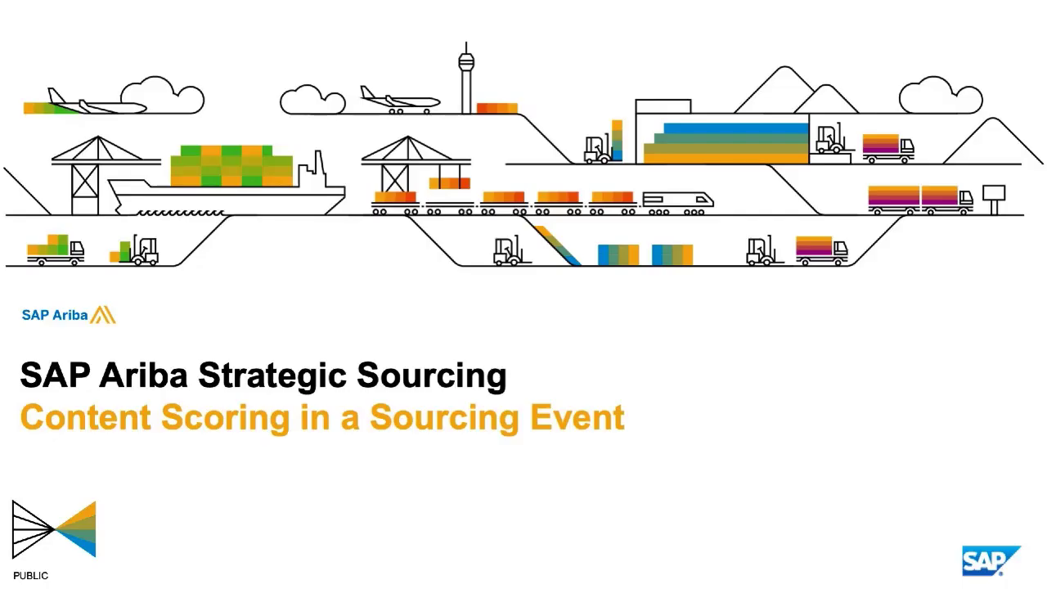